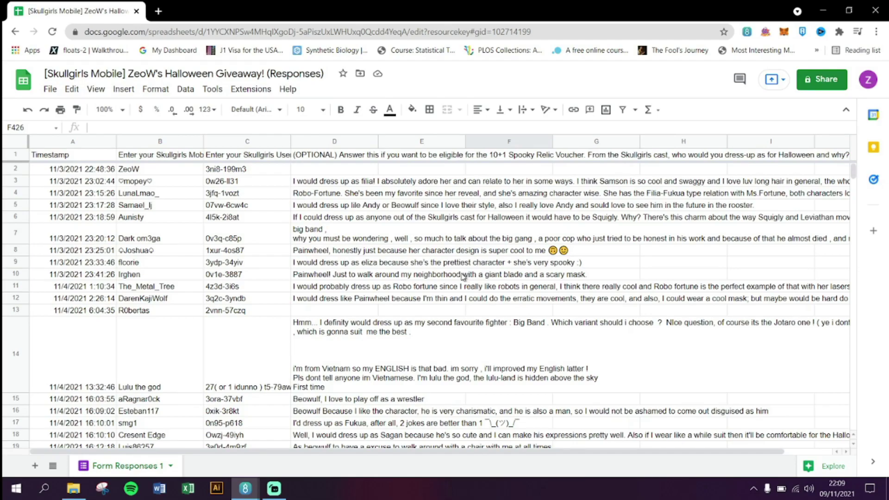
Step: Review the giveaway responses from the first to the last entry, including the repeated submissions in rows 83 to 87
click(9, 169)
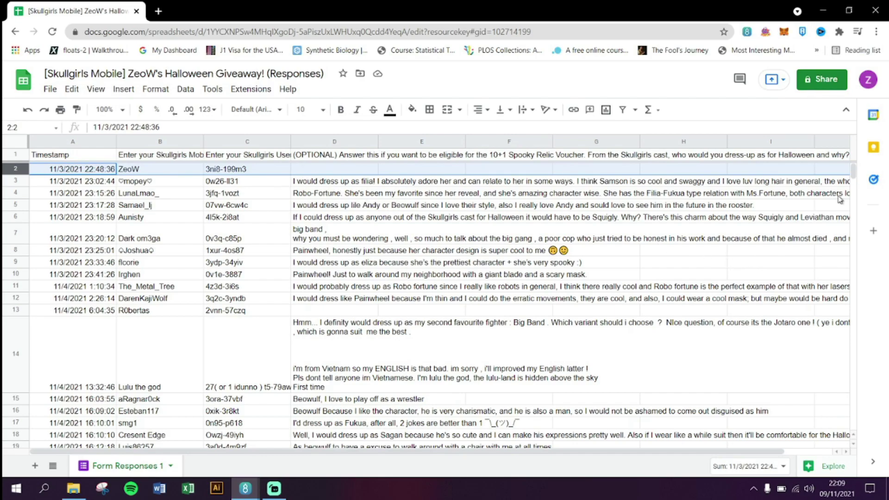
drag(852, 172, 819, 381)
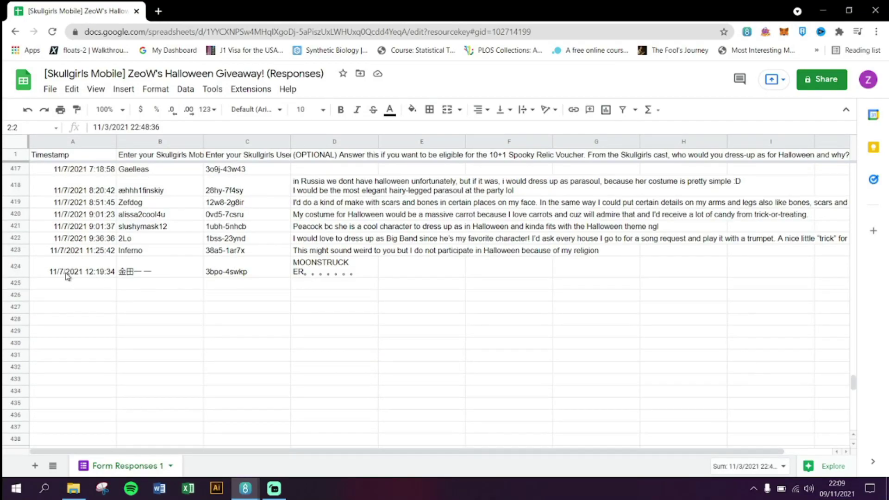
click(93, 270)
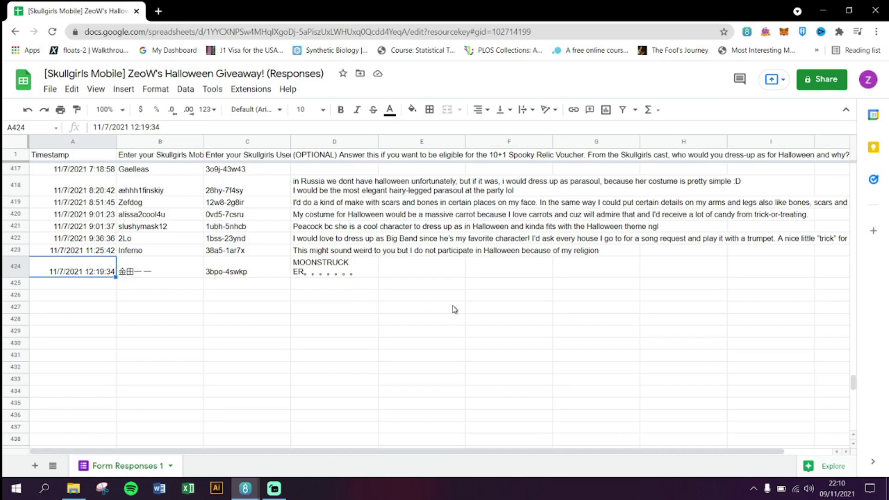
drag(853, 383, 858, 230)
scroll(496, 311, up, 5)
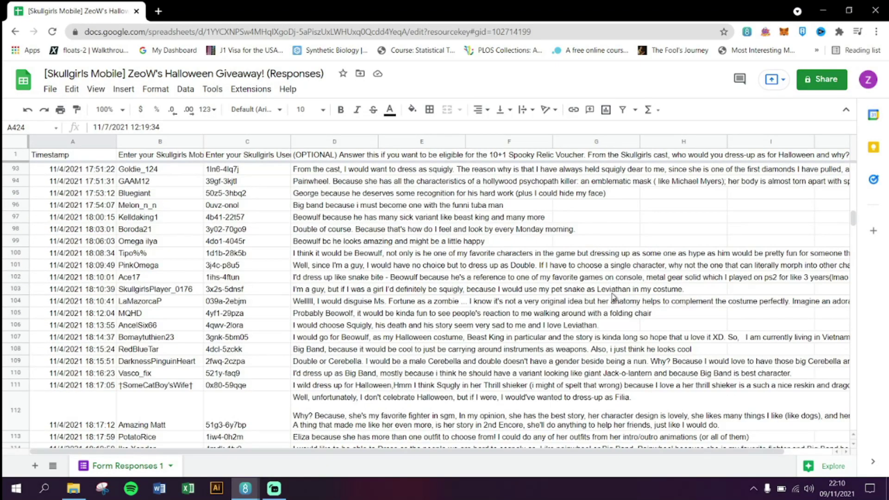
drag(147, 252, 272, 268)
drag(164, 290, 245, 304)
drag(160, 253, 231, 263)
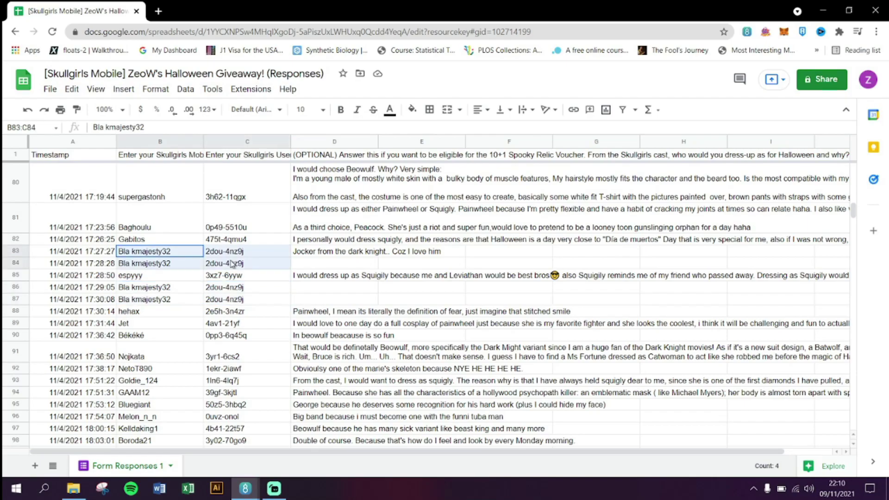
drag(179, 291, 234, 301)
Step: Copy the whole response table, including headers, and paste it into the blank Excel workbook starting at cell A1
scroll(168, 266, up, 2)
scroll(168, 266, up, 15)
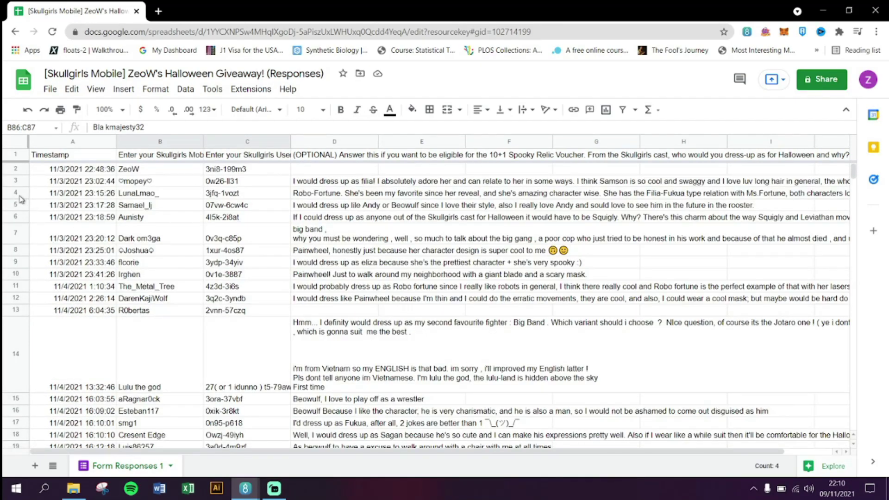
click(14, 154)
click(36, 173)
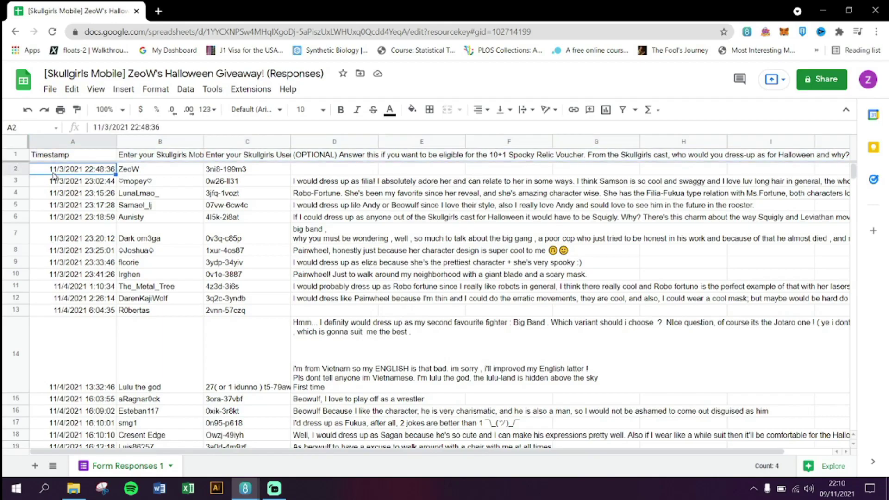
key(ctrl+a)
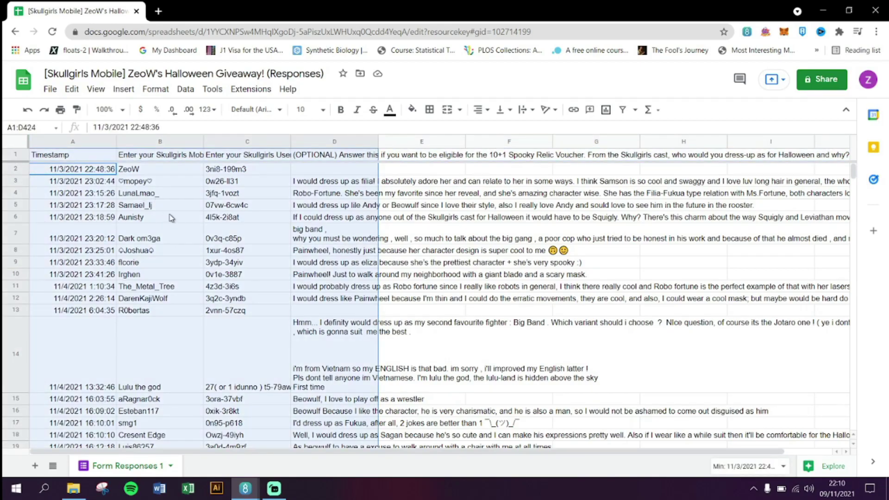
key(ctrl+c)
key(alt+Tab)
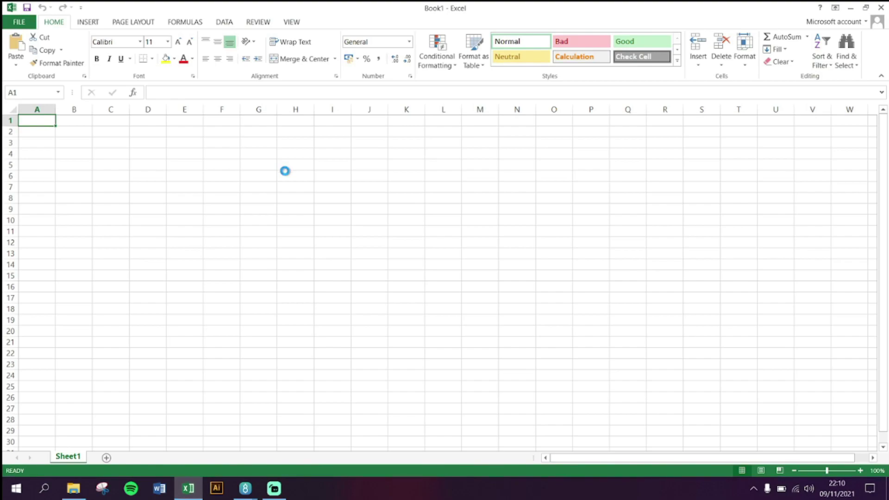
key(ctrl+v)
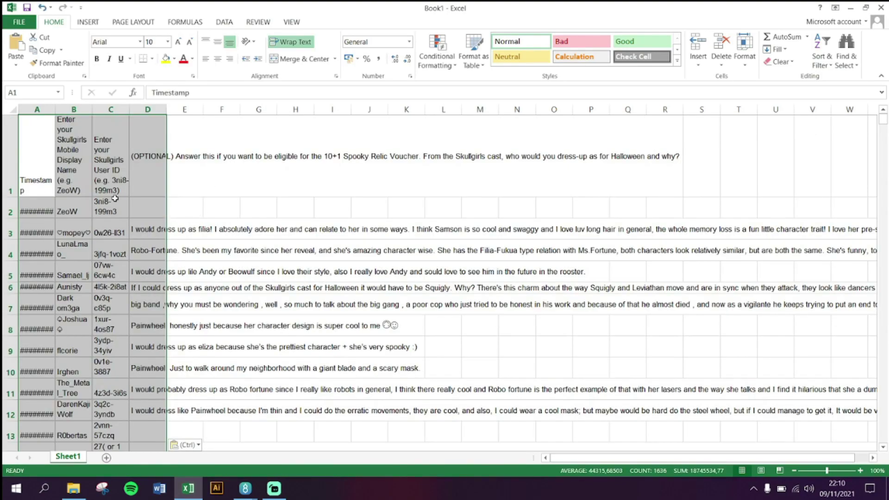
Step: Widen columns A, B and C to fit their contents and clear the first entry in row 2
drag(55, 109, 137, 110)
click(8, 211)
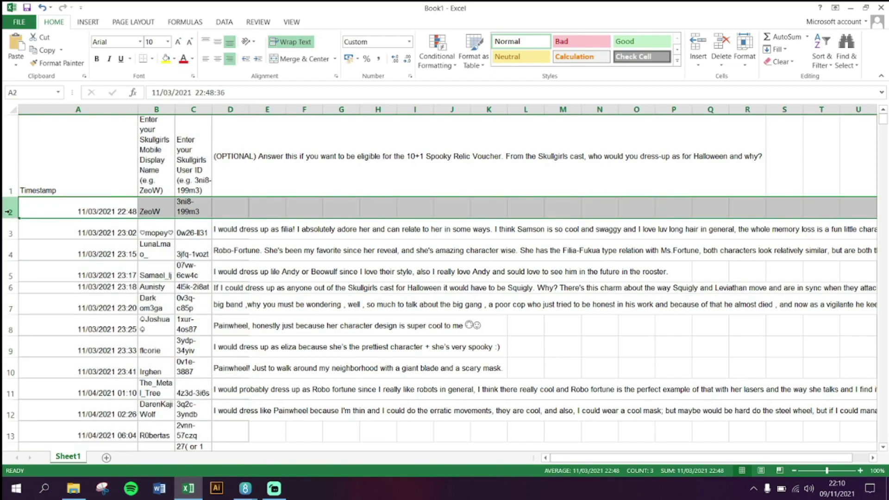
key(Delete)
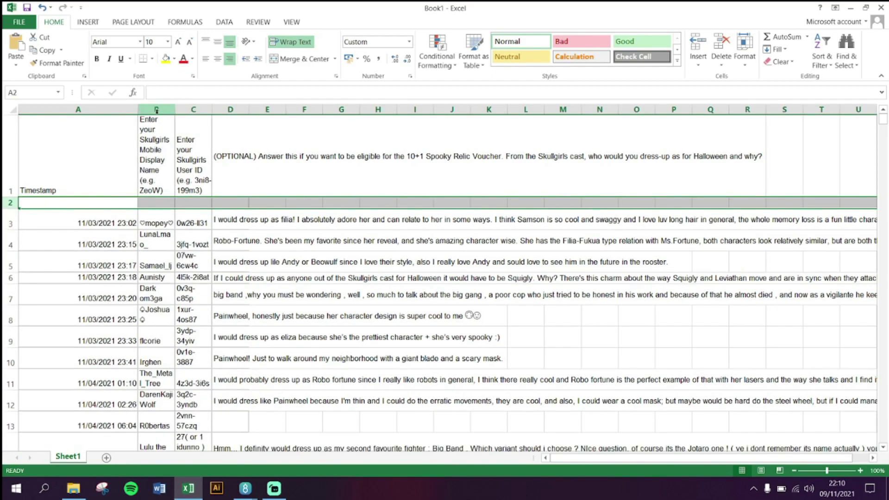
drag(175, 110, 328, 111)
Step: Apply a Duplicate Values conditional format to the User ID column using Light Red Fill with Dark Red Text
click(285, 110)
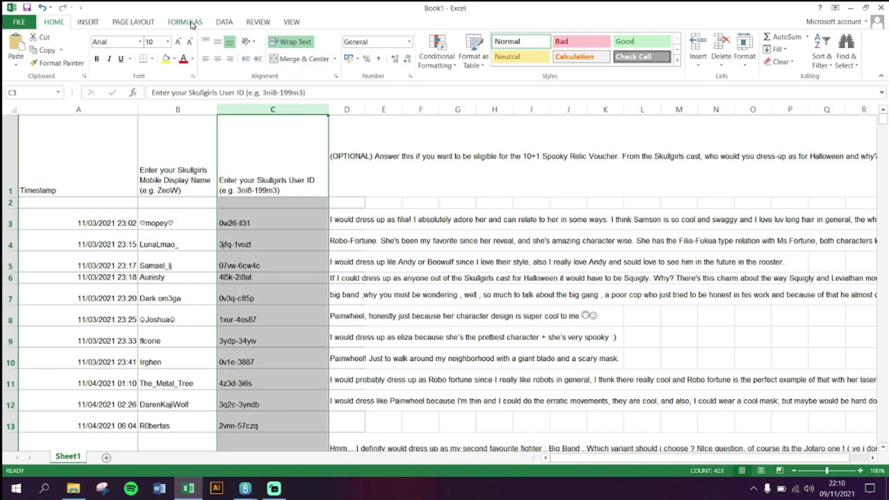
click(471, 64)
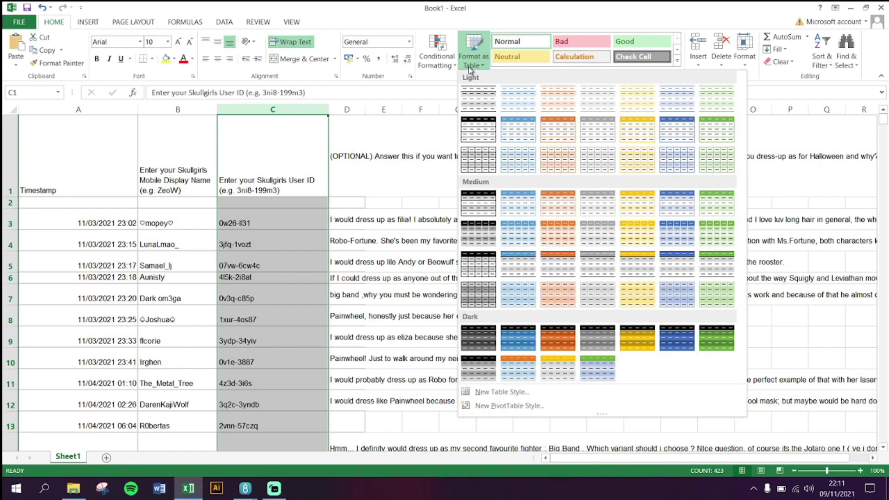
click(437, 58)
mouse_move(478, 120)
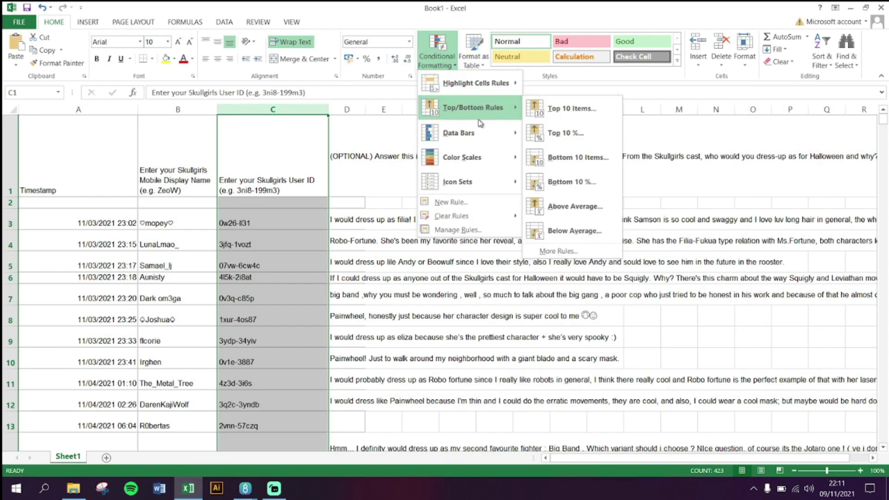
mouse_move(483, 220)
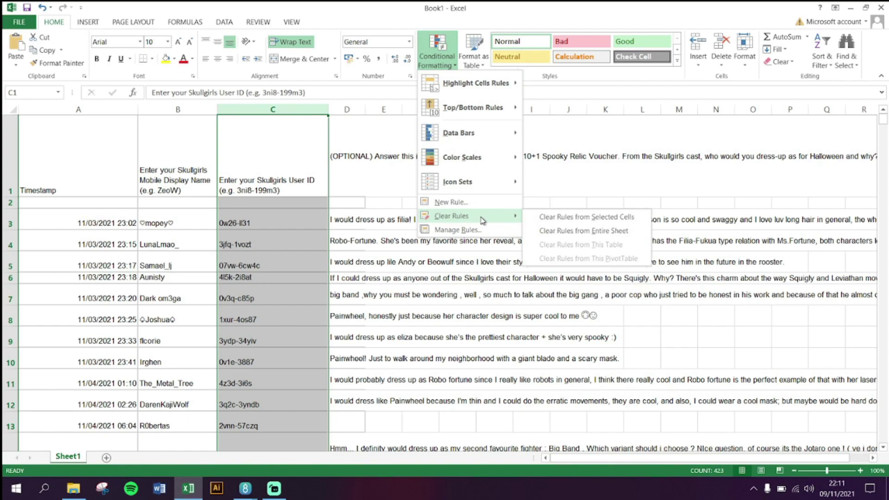
mouse_move(487, 154)
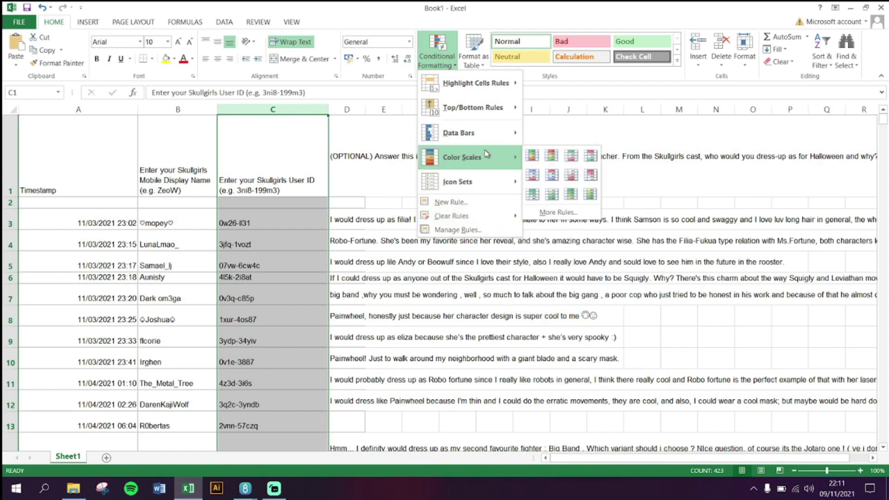
mouse_move(496, 83)
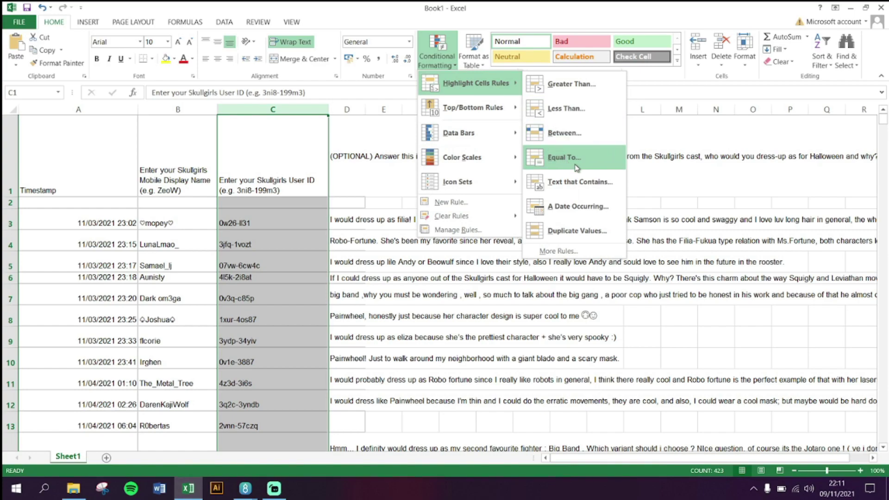
click(577, 231)
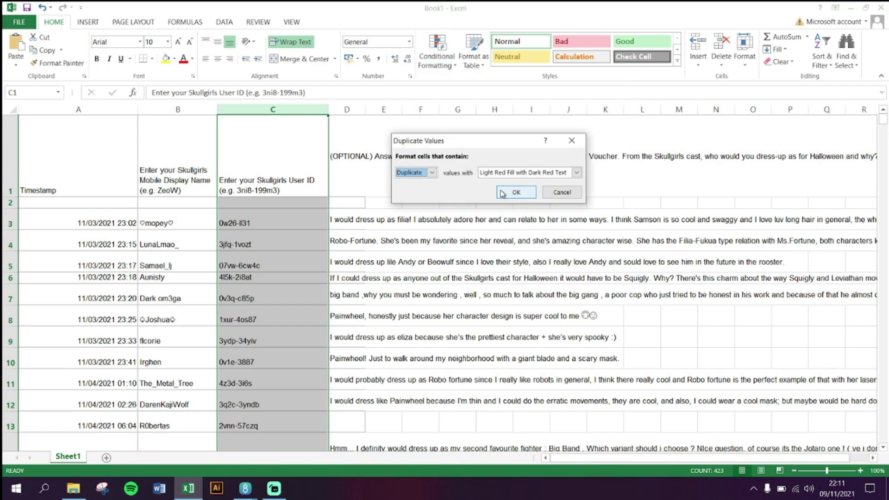
click(515, 191)
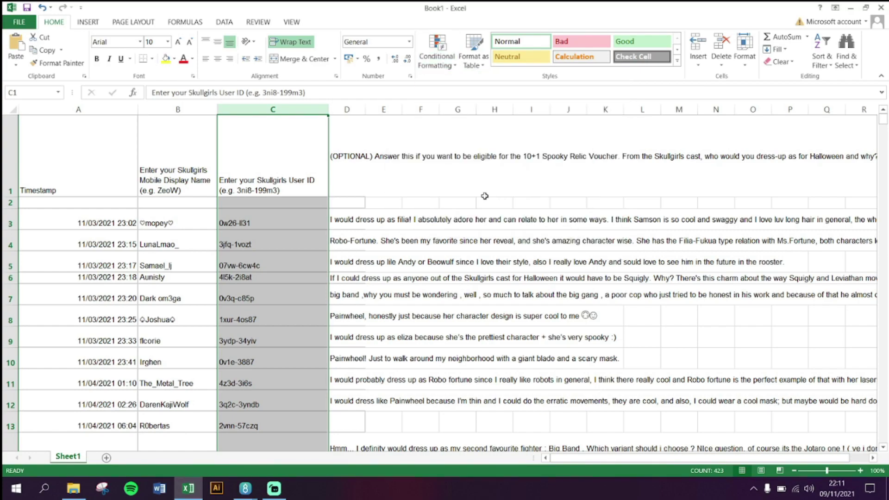
Step: Clear the repeated entries in rows 84, 86 and 87, keeping the matching first submission in row 83
scroll(371, 208, down, 2)
click(307, 213)
scroll(299, 215, down, 5)
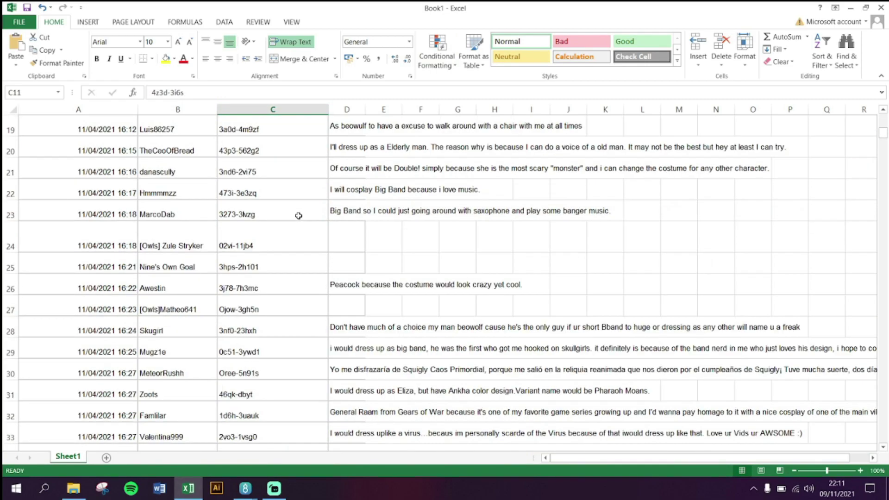
scroll(299, 214, down, 16)
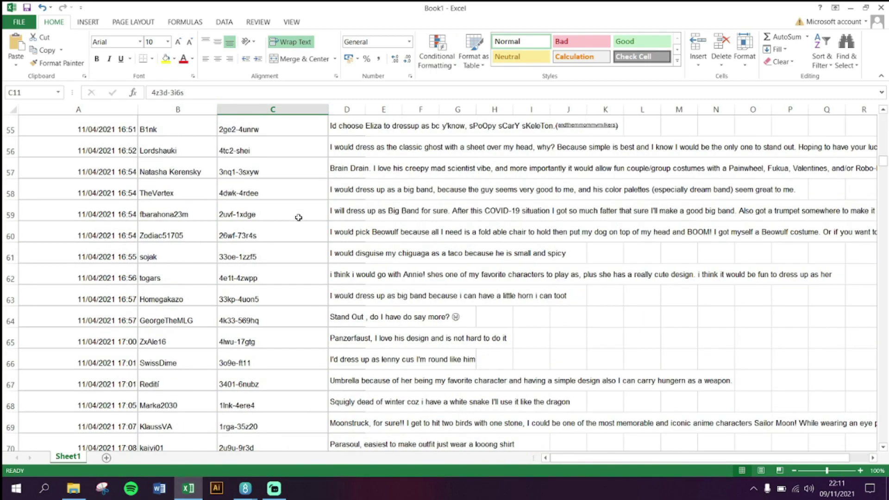
scroll(298, 218, down, 3)
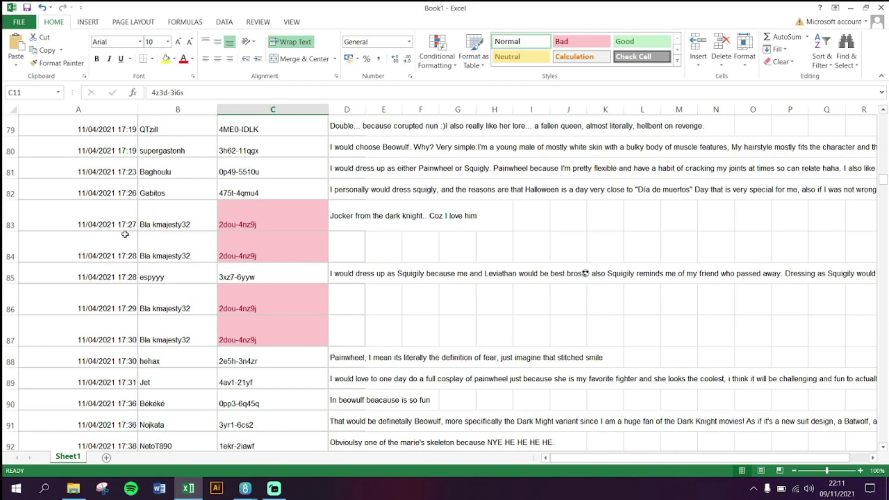
click(6, 255)
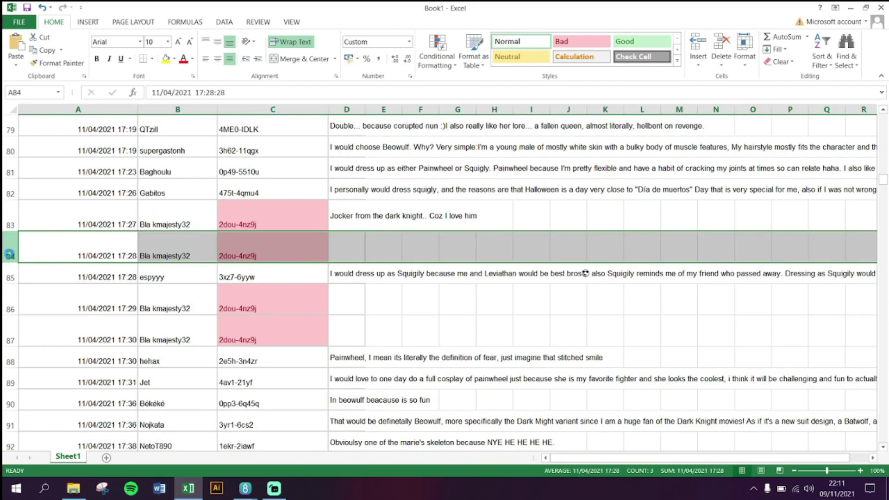
key(Delete)
click(6, 279)
key(Delete)
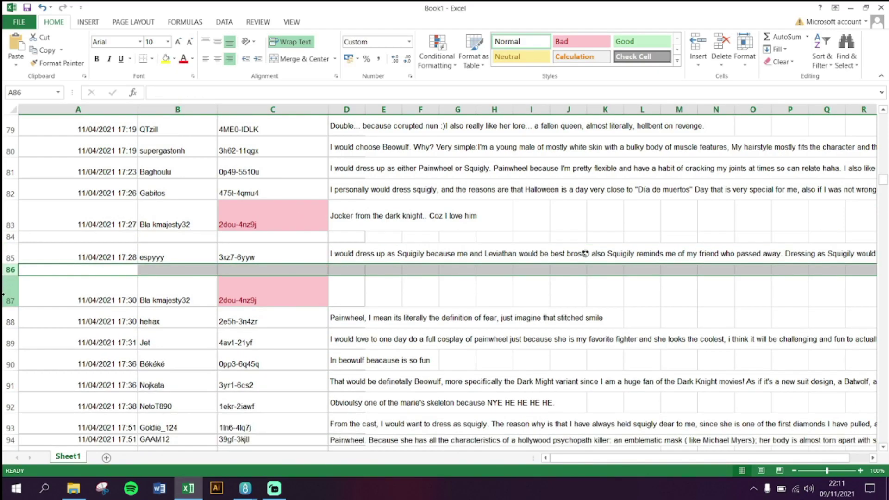
click(3, 293)
key(Delete)
click(314, 301)
Step: Find the next pair of highlighted duplicate User IDs and clear the earlier entry in row 184, keeping row 187
scroll(266, 284, down, 2)
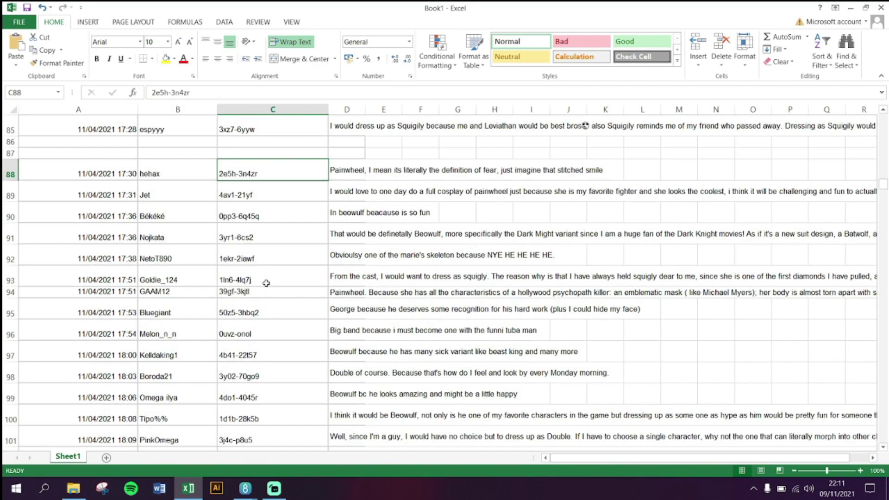
scroll(266, 283, down, 13)
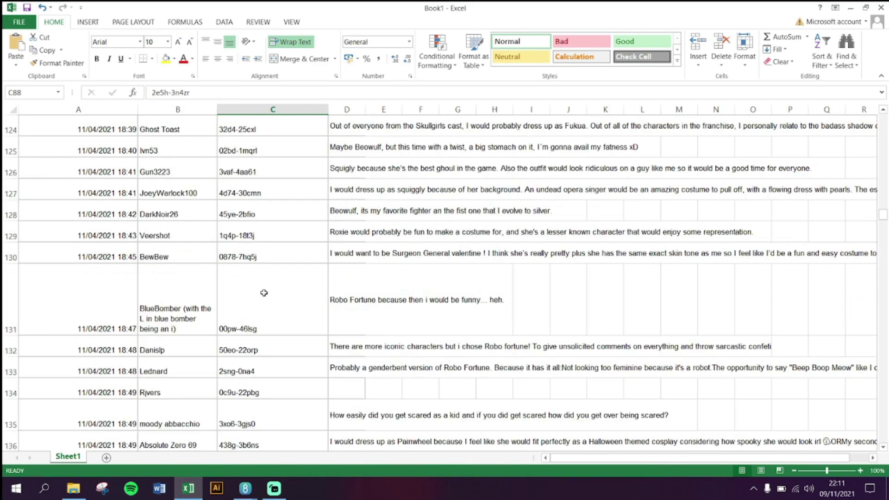
scroll(264, 292, down, 12)
scroll(264, 297, down, 6)
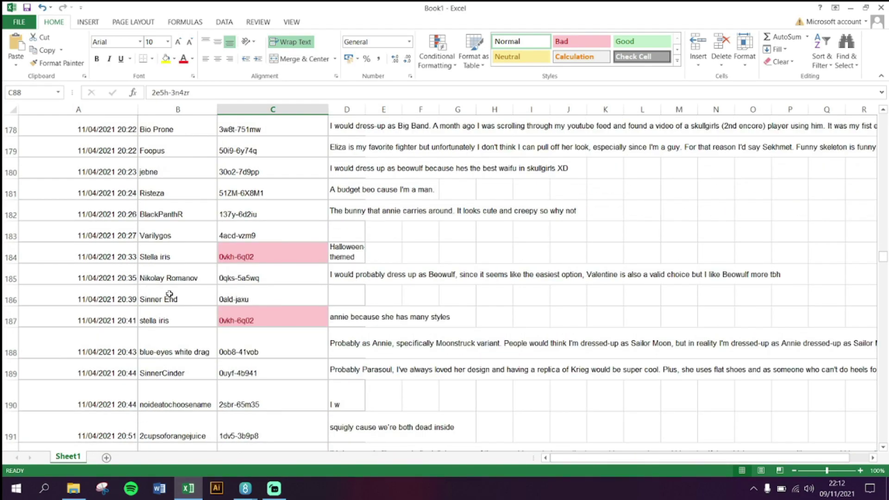
click(353, 320)
click(256, 253)
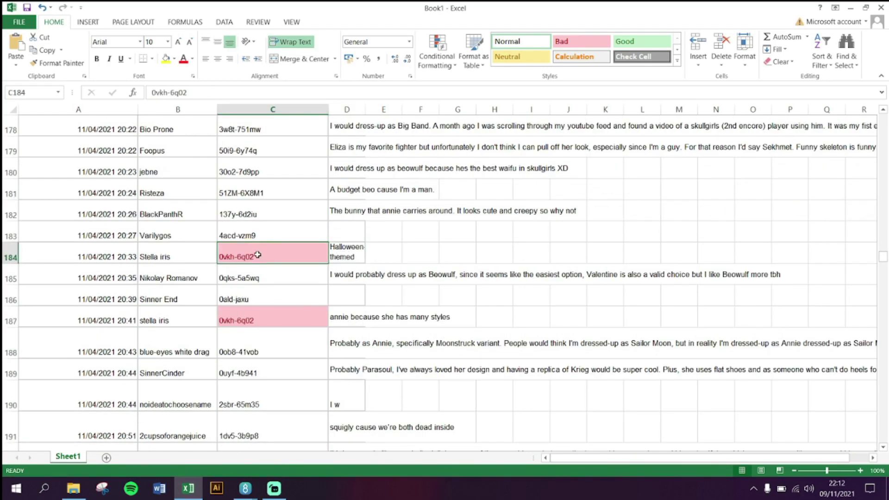
click(2, 317)
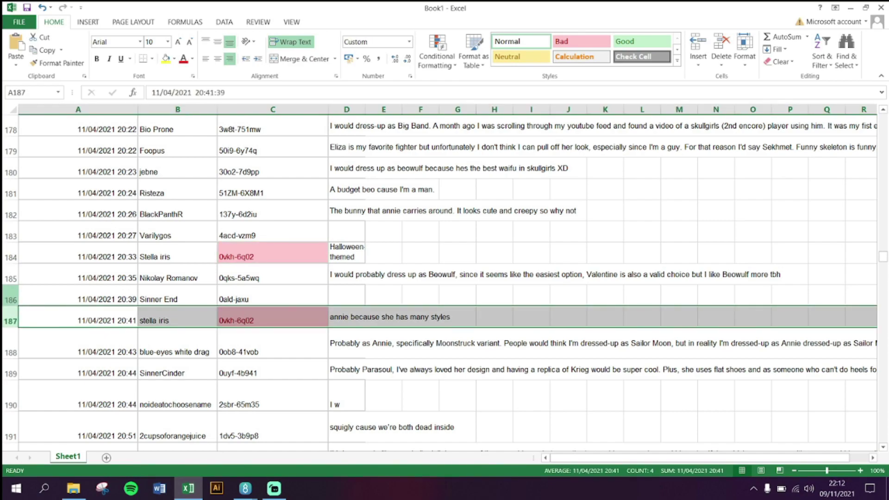
click(7, 257)
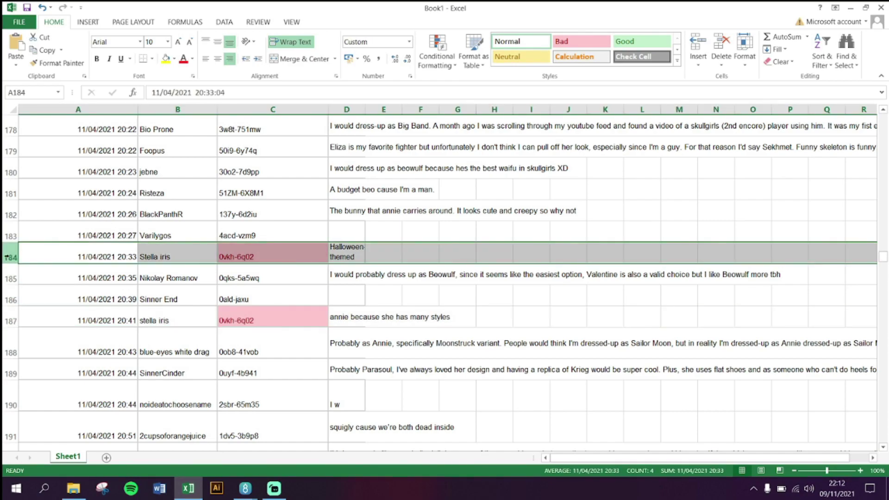
key(Delete)
Step: Find the following highlighted duplicate pair and clear the earlier entry in row 318, keeping row 319
scroll(261, 318, down, 13)
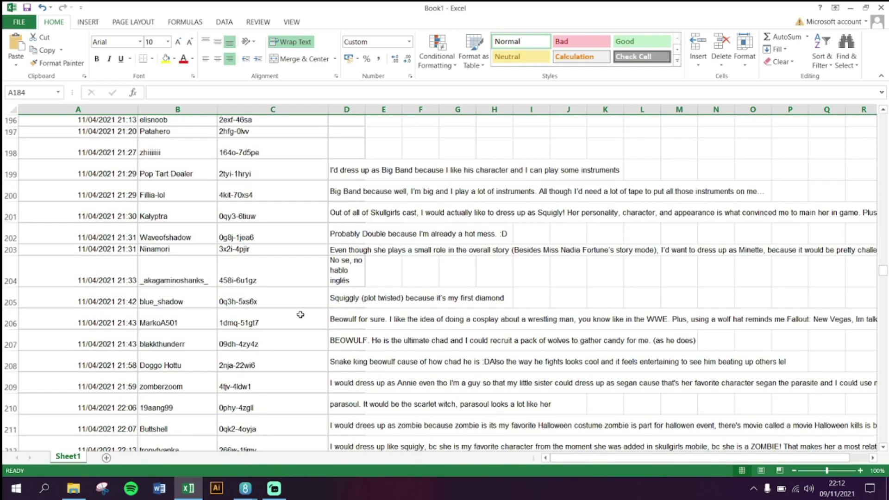
scroll(300, 314, down, 20)
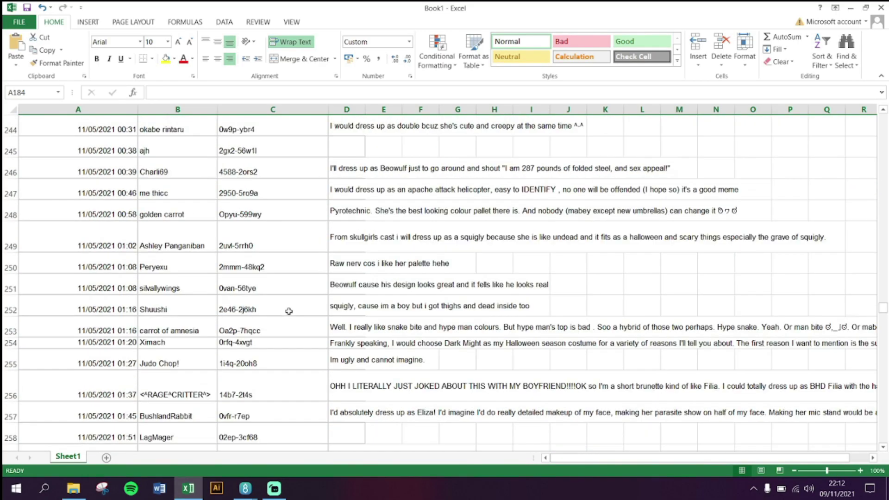
scroll(284, 311, down, 12)
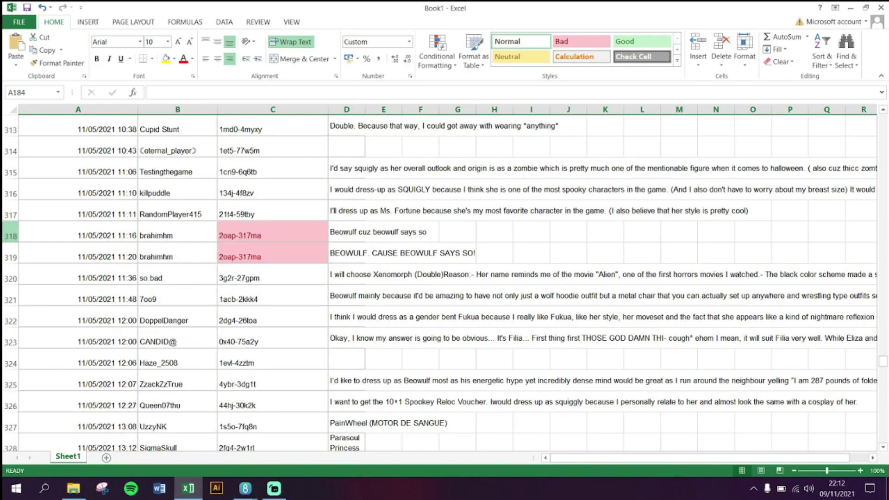
click(11, 237)
key(Delete)
click(410, 349)
Step: Clear the repeated entry in row 375, keeping row 374, and check the remaining rows for highlighted User IDs
scroll(266, 311, down, 1)
scroll(266, 311, down, 13)
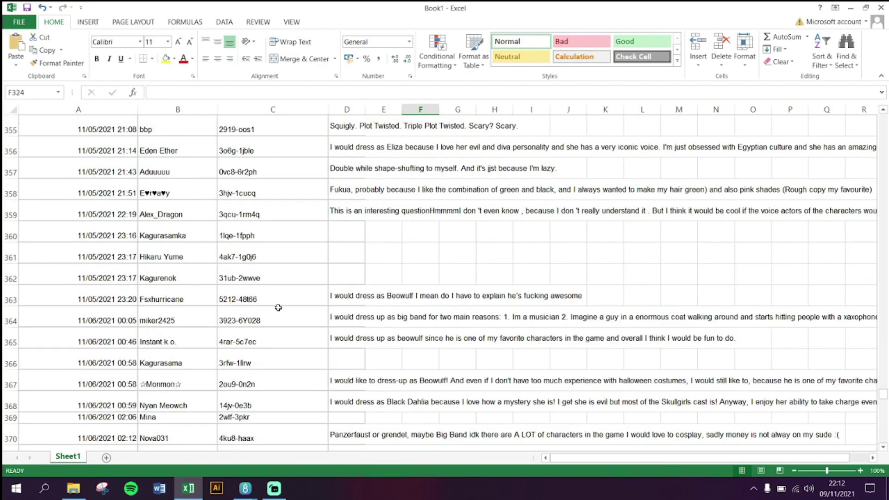
scroll(279, 307, down, 5)
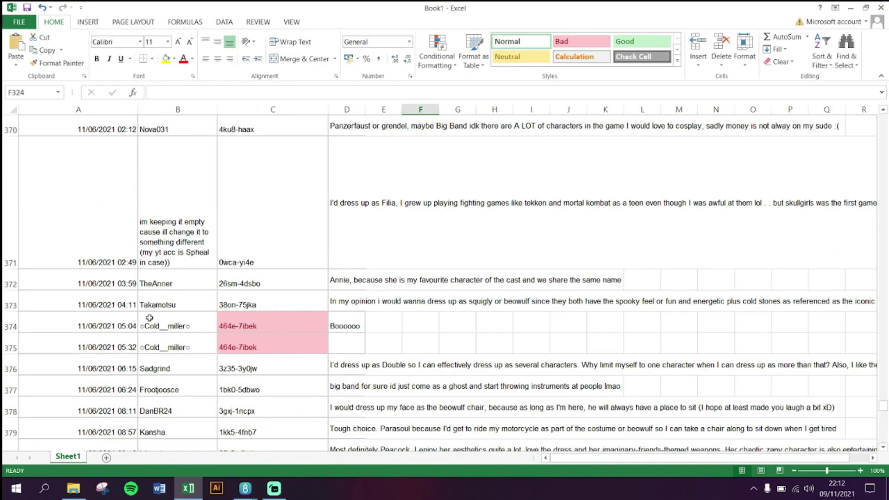
click(18, 346)
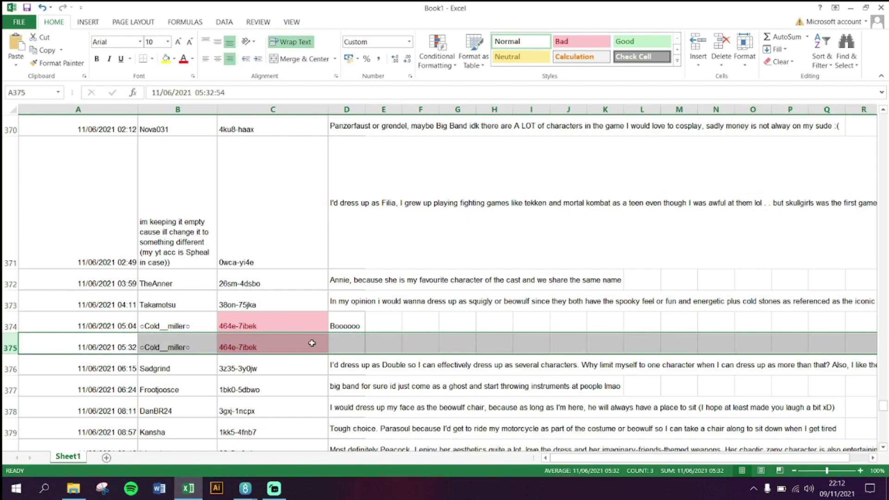
key(Delete)
scroll(296, 342, down, 11)
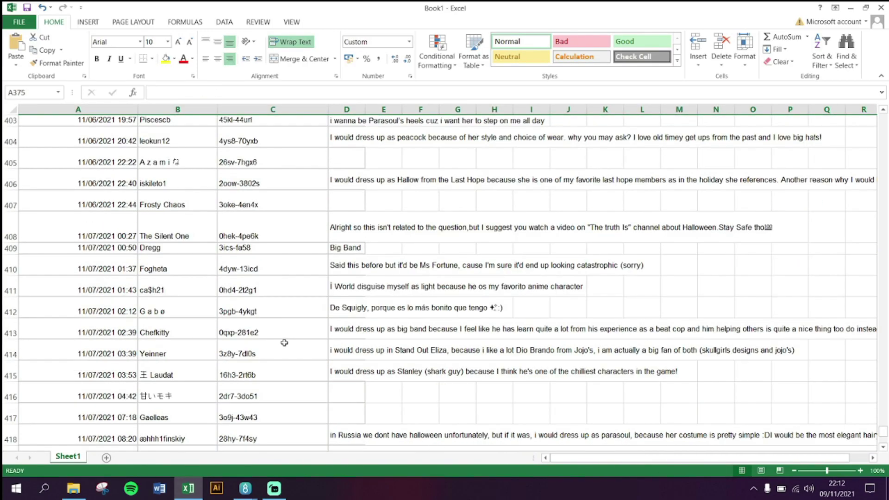
scroll(284, 343, down, 3)
click(284, 341)
scroll(284, 341, up, 8)
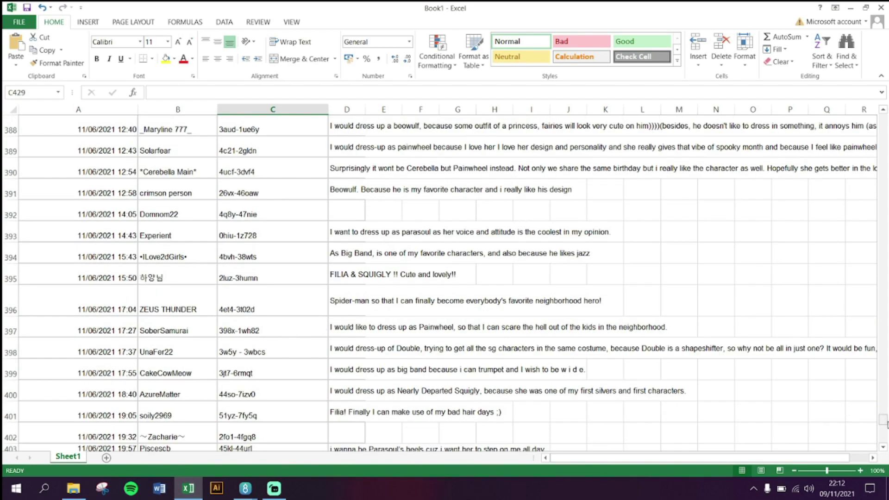
Step: Switch to RANDOM.ORG's List Randomizer in the browser, enter the cleaned User ID list and randomize it
key(alt+Tab)
key(ctrl+v)
scroll(362, 338, up, 2)
scroll(459, 327, up, 3)
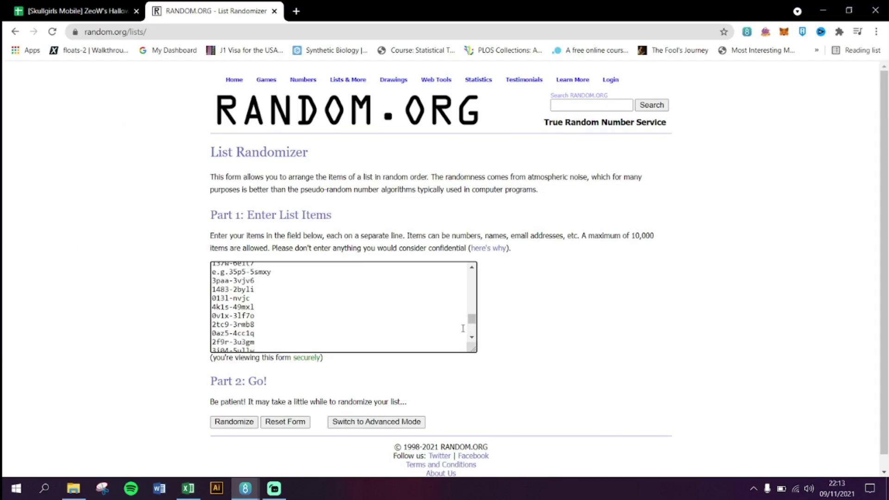
drag(471, 319, 472, 274)
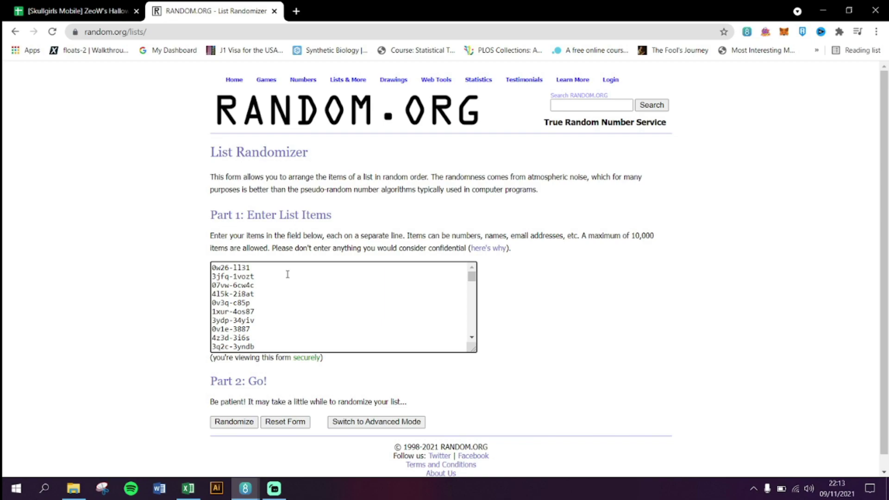
click(234, 423)
Step: Copy the first User ID of the randomized list and find it in the Halloween Giveaway responses spreadsheet
drag(234, 195, 277, 195)
key(ctrl+c)
key(ctrl+shift+Tab)
key(ctrl+f)
key(ctrl+v)
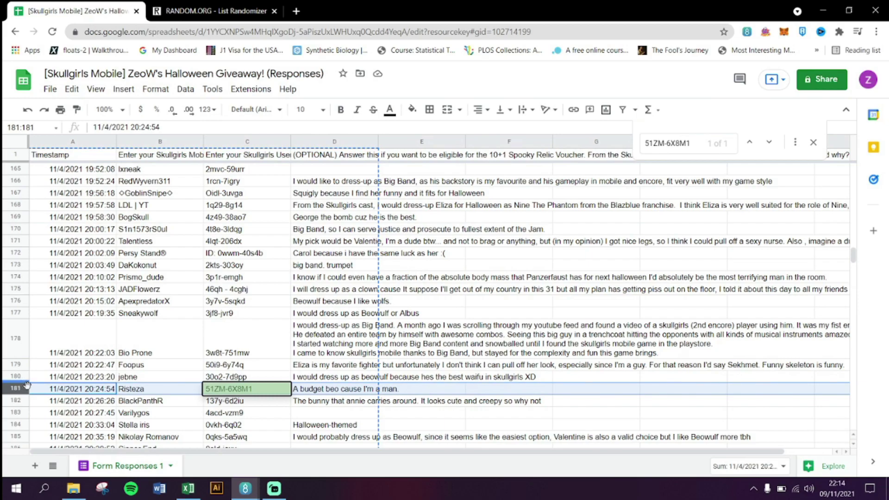
Step: Fill the drawn participant's row 181 in the responses spreadsheet with yellow
click(411, 109)
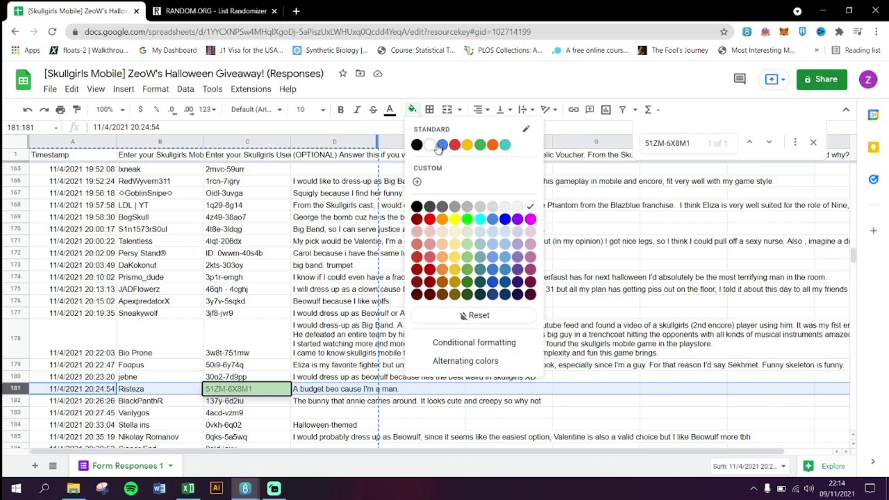
click(469, 147)
click(401, 351)
Step: Switch to Excel, clear the drawn participant's row 181 and close the search dialog
key(alt+Tab)
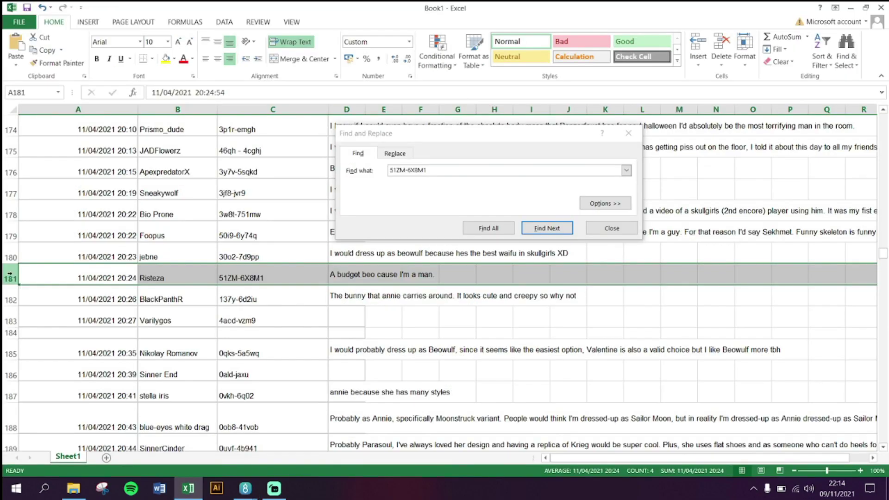
key(Delete)
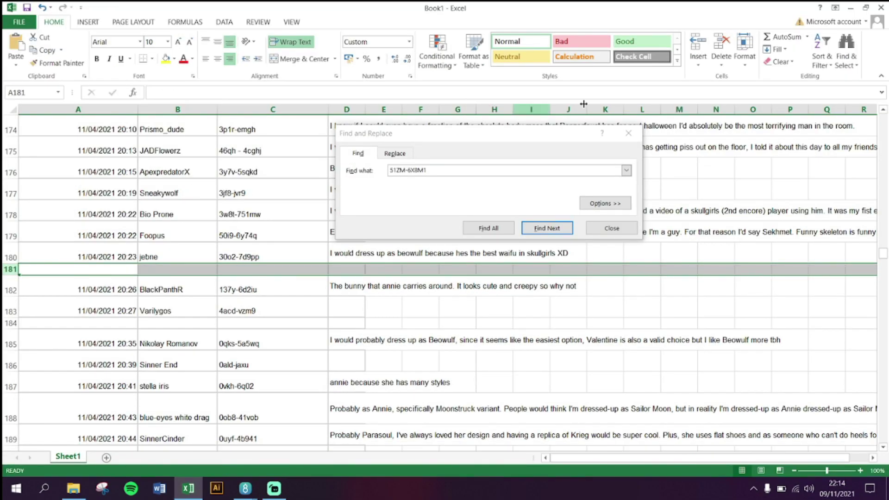
click(611, 228)
Step: Copy the User ID column from Excel, return to RANDOM.ORG and randomize the list for the next draw
click(267, 109)
key(ctrl+c)
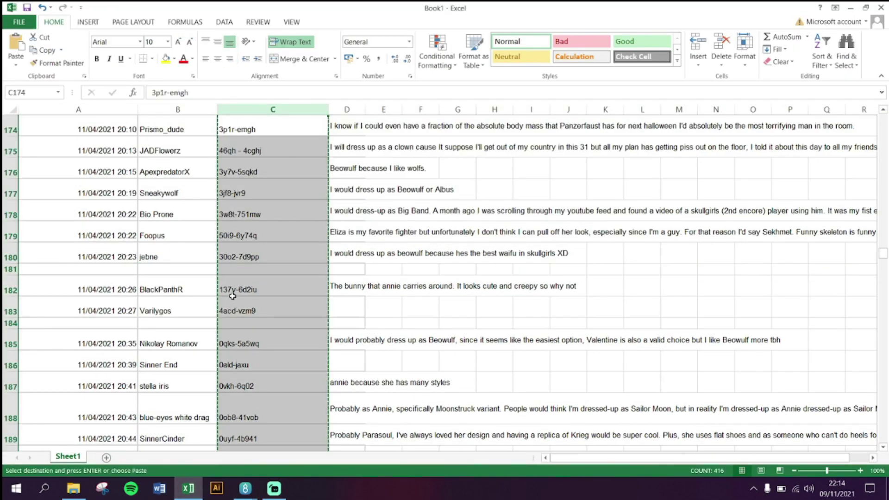
click(245, 488)
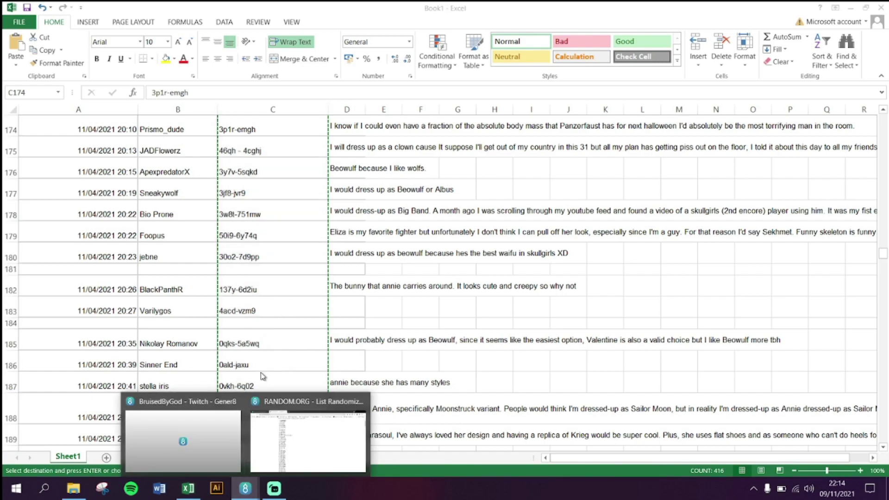
click(287, 432)
click(234, 422)
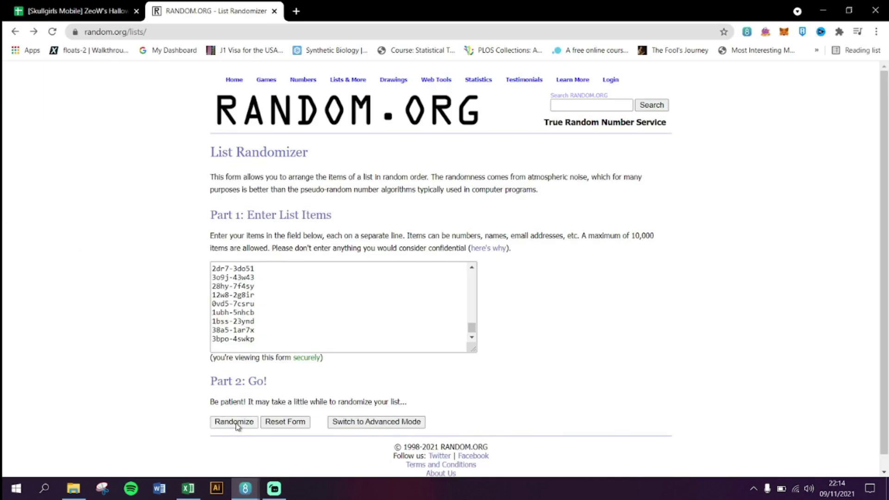
scroll(330, 379, down, 9)
scroll(371, 416, up, 10)
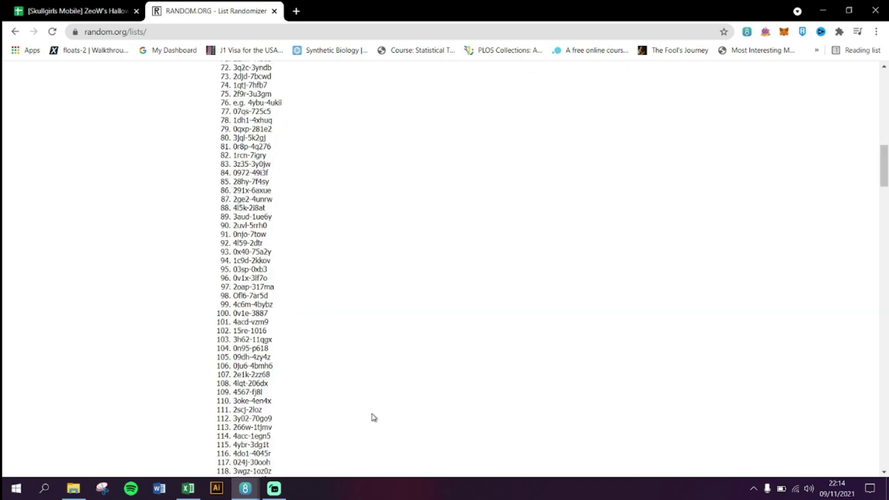
Step: Look up the first User ID of the second draw in the responses spreadsheet
drag(233, 195, 271, 194)
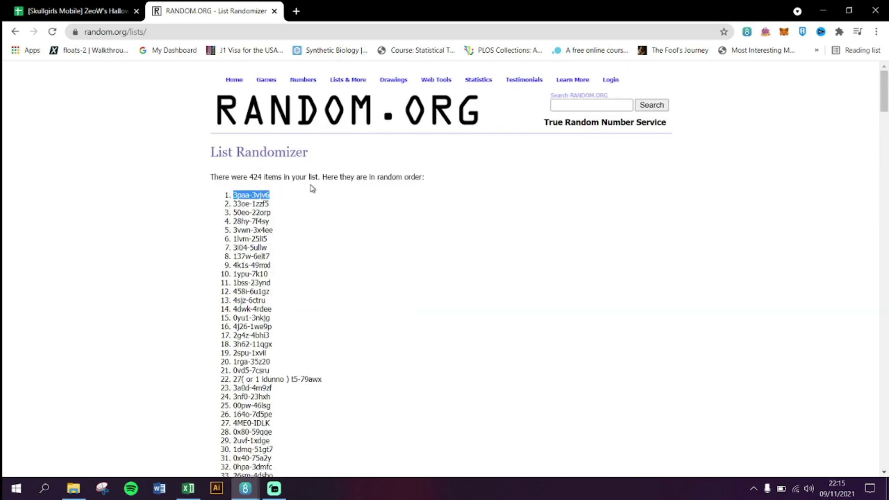
click(86, 6)
key(ctrl+v)
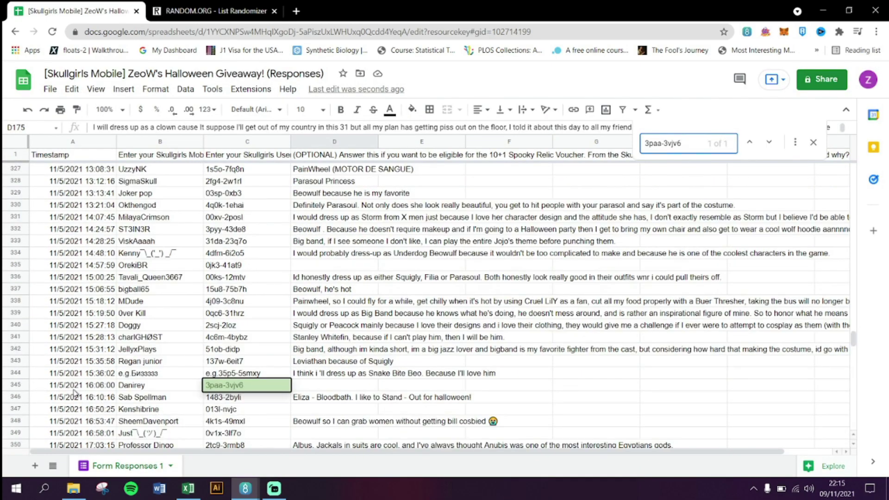
Step: Fill the second winner's row 345 in the responses spreadsheet with yellow
click(15, 385)
click(418, 113)
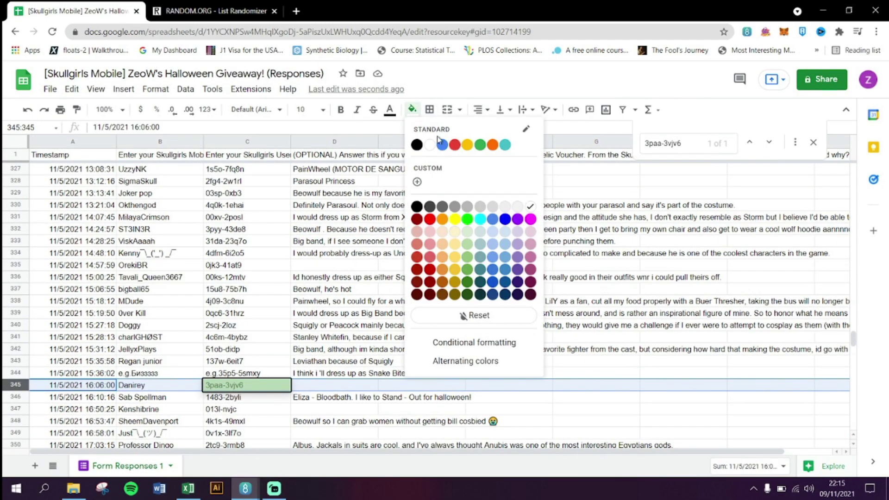
click(443, 185)
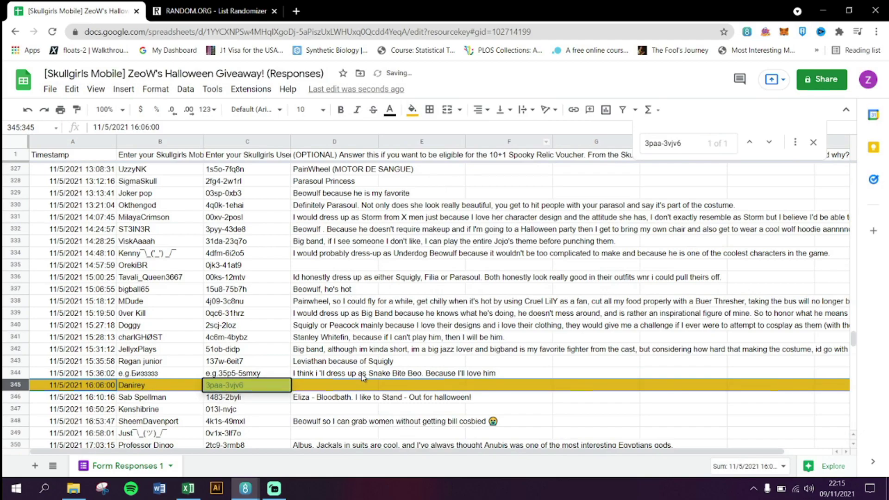
Step: Randomize the User ID list on RANDOM.ORG again and look up its first entry in the responses spreadsheet
key(ctrl+Tab)
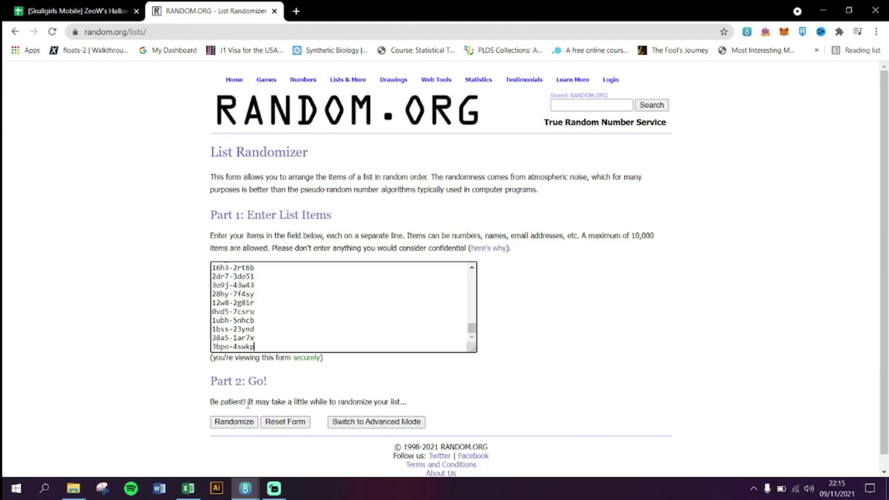
click(234, 421)
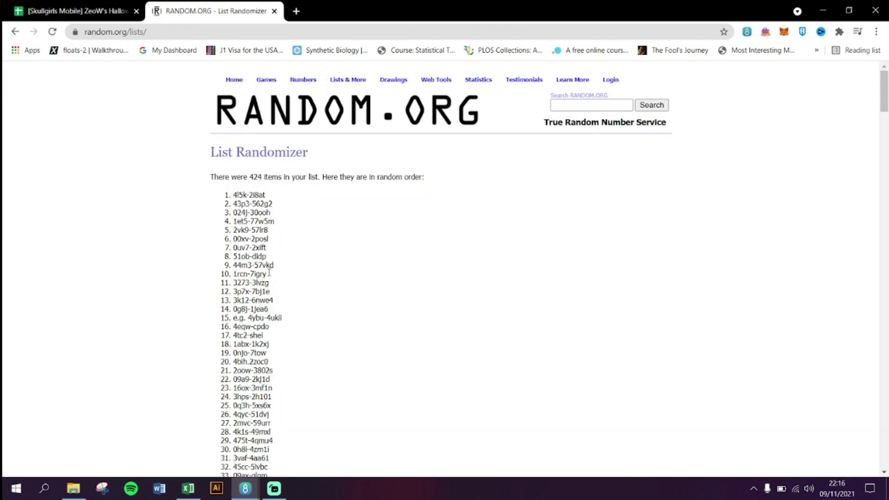
drag(265, 195, 232, 195)
click(94, 17)
click(284, 266)
key(ctrl+f)
key(ctrl+v)
scroll(278, 220, up, 2)
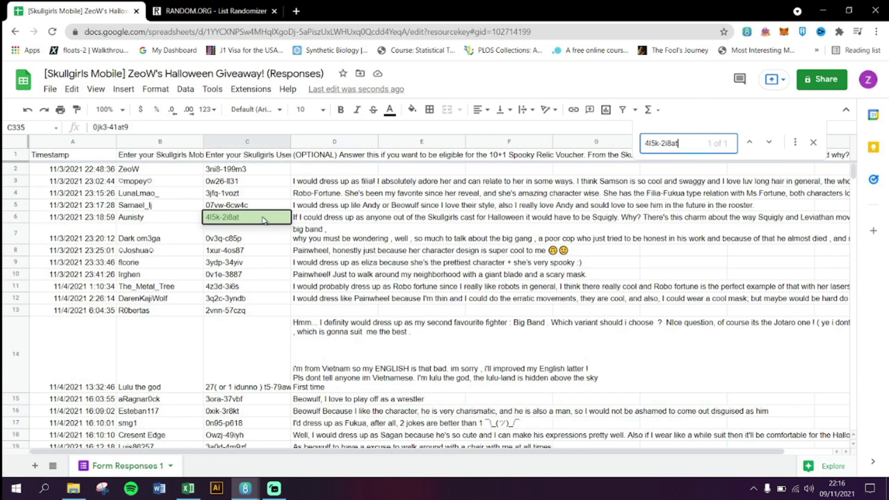
Step: Fill the third winner's row 6 in the responses spreadsheet with yellow
click(16, 217)
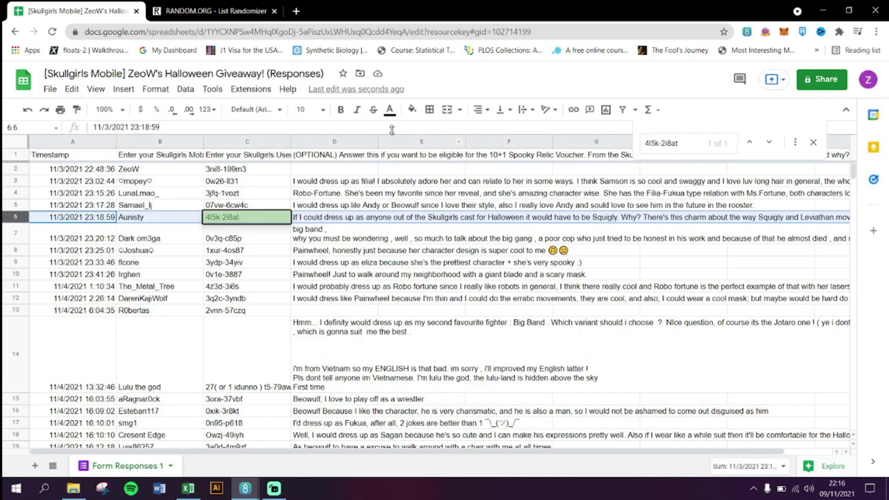
click(412, 109)
click(468, 150)
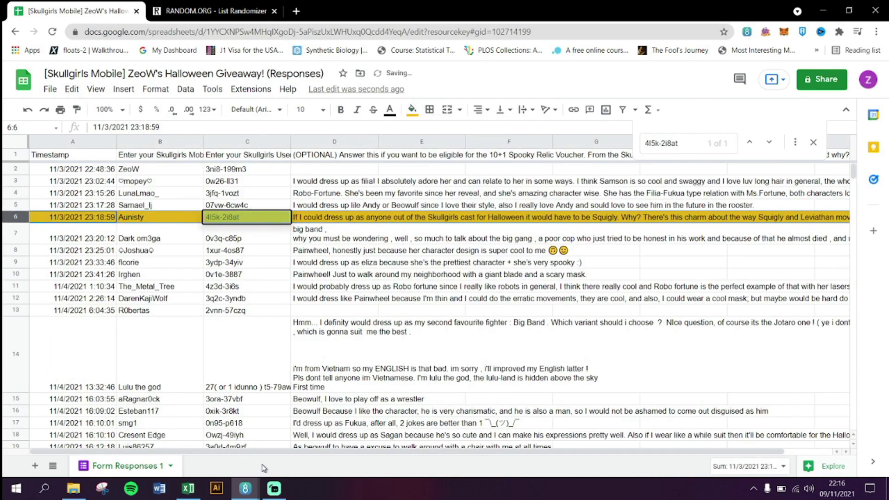
Step: Switch to Excel to take the latest winner out of the list, and randomize the updated User IDs on RANDOM.ORG
click(188, 488)
key(ctrl+g)
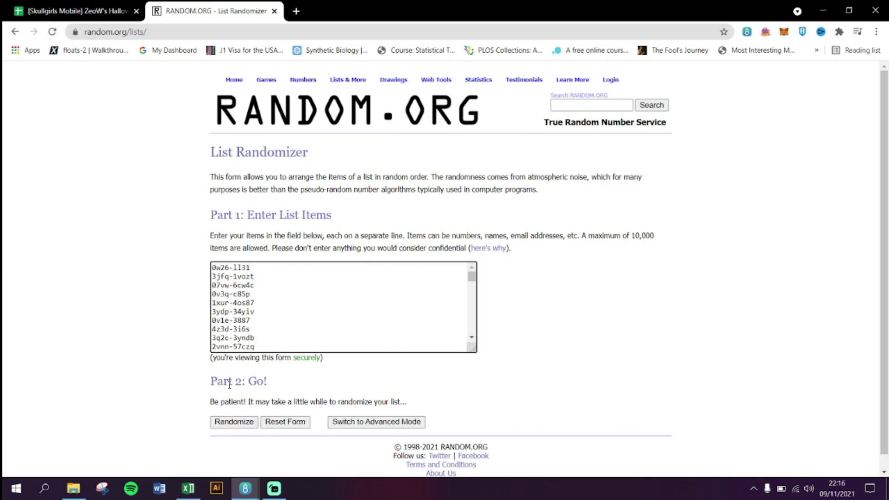
click(234, 421)
Step: Take the first User ID of the fourth draw and find it in the responses spreadsheet
drag(233, 195, 272, 196)
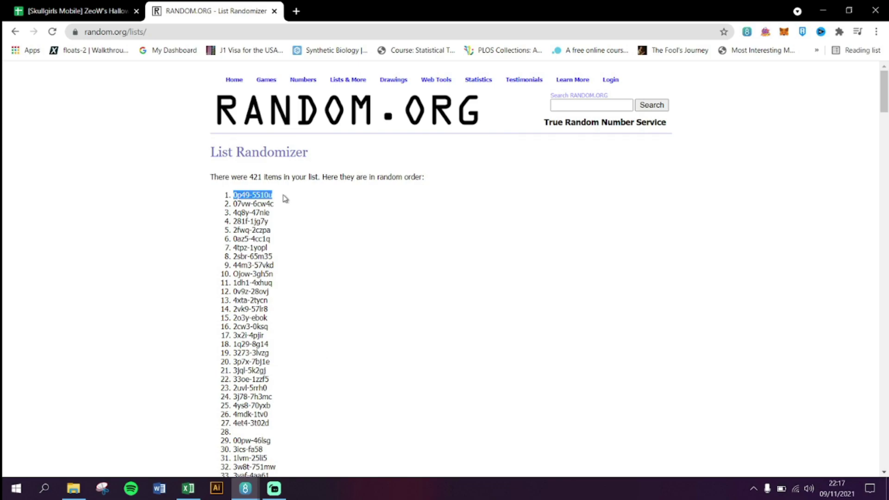
click(77, 12)
click(368, 286)
key(ctrl+f)
key(ctrl+v)
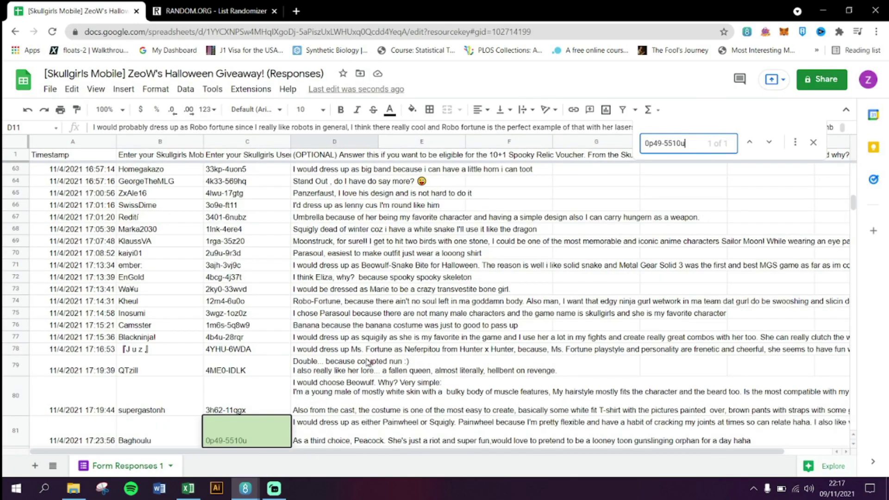
Step: Fill the fourth winner's row 81 in the responses spreadsheet with yellow
scroll(224, 367, down, 2)
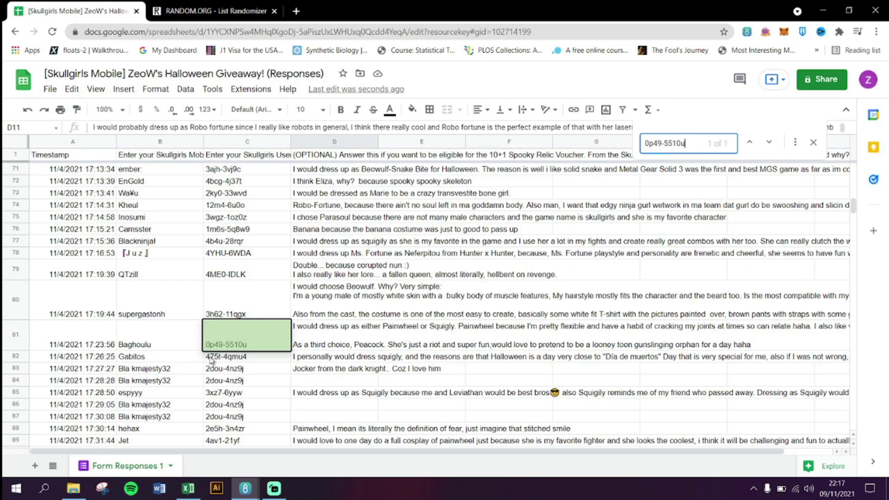
click(13, 341)
click(412, 109)
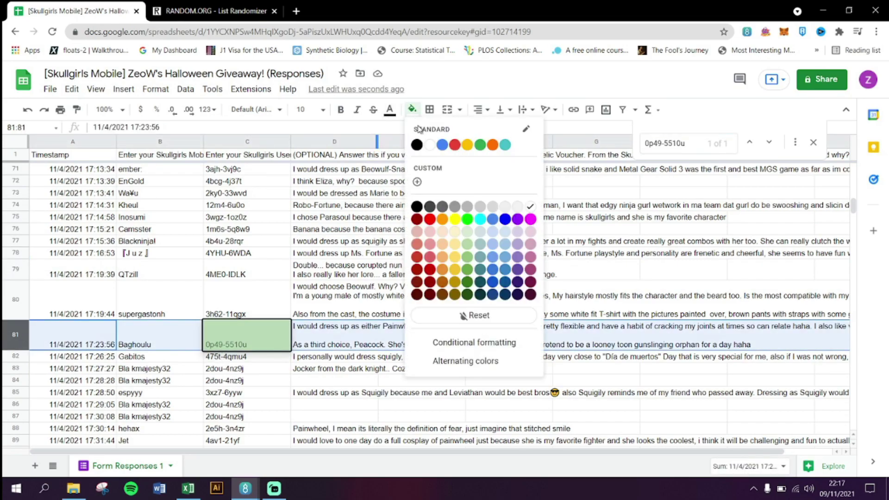
click(464, 145)
Step: Randomize the list on RANDOM.ORG once more, copy its first User ID and find it in the Excel workbook
key(ctrl+Tab)
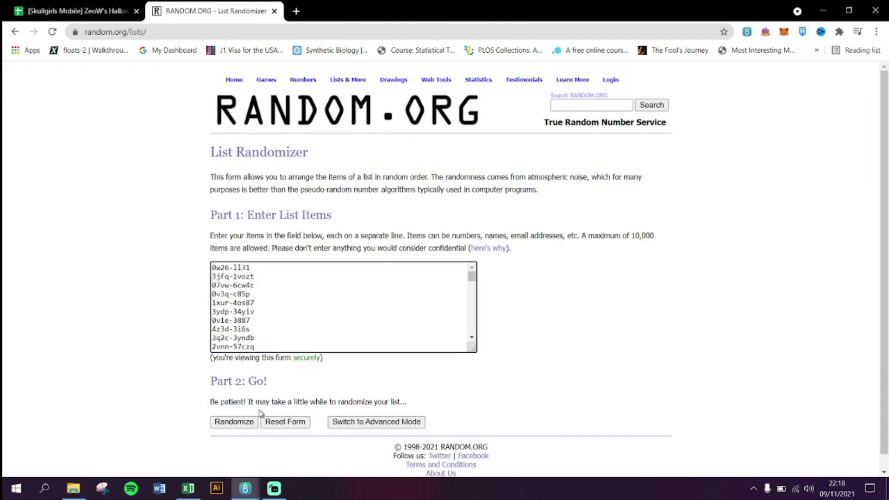
click(235, 422)
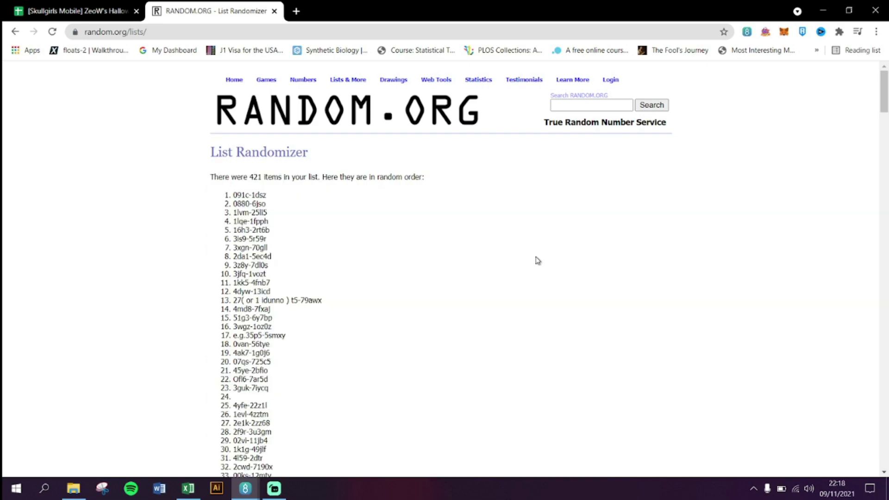
drag(277, 195, 234, 195)
key(ctrl+c)
key(alt+Tab)
key(ctrl+f)
key(ctrl+v)
click(560, 296)
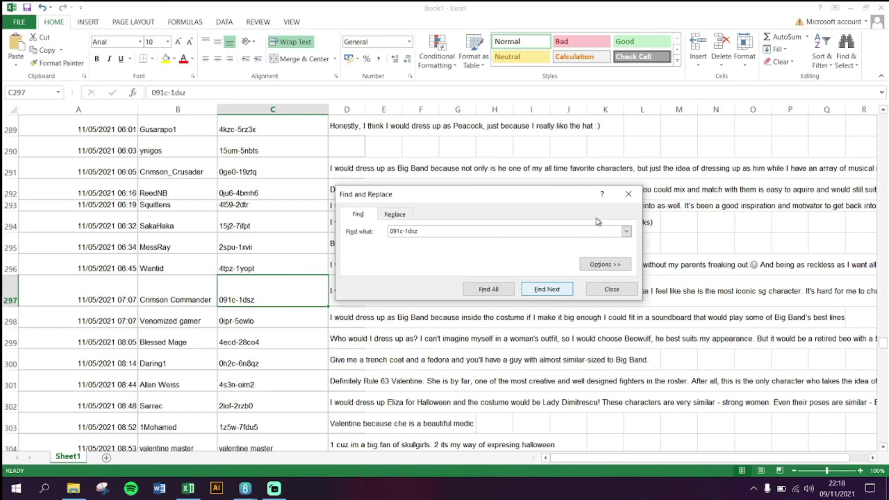
click(628, 194)
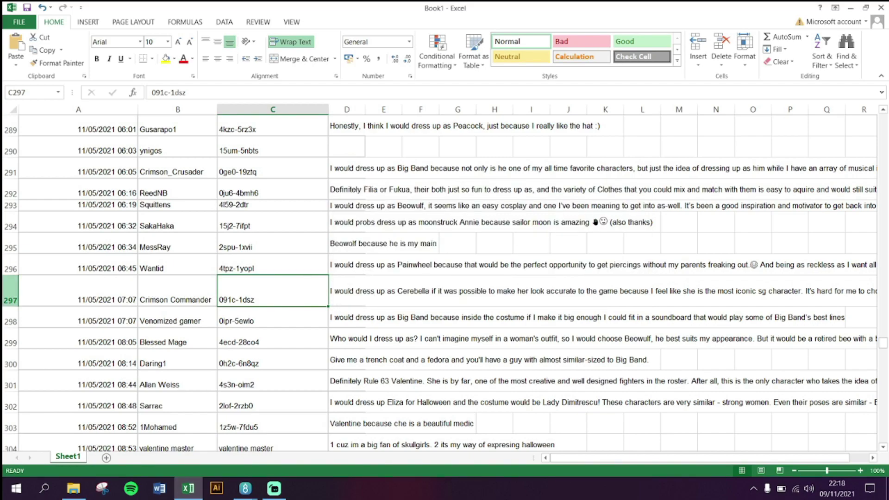
Step: Fill the drawn participant's row 297 in the Excel sheet with yellow
click(4, 298)
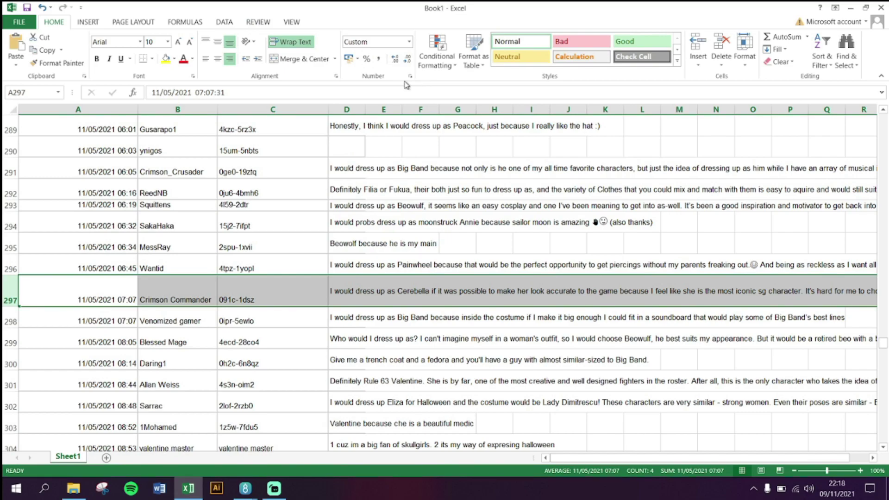
right_click(305, 290)
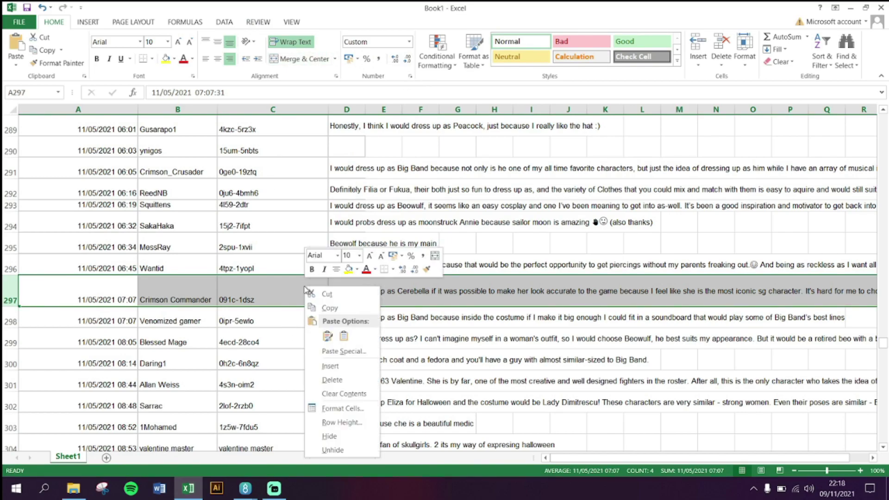
click(349, 269)
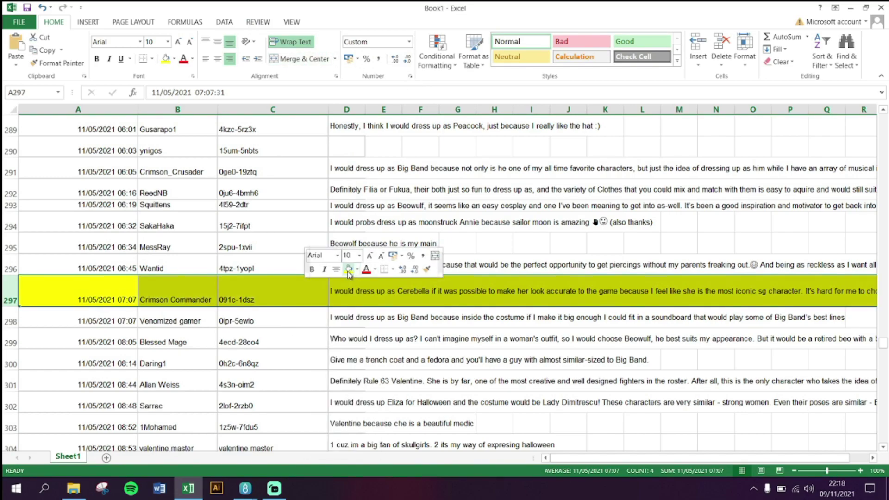